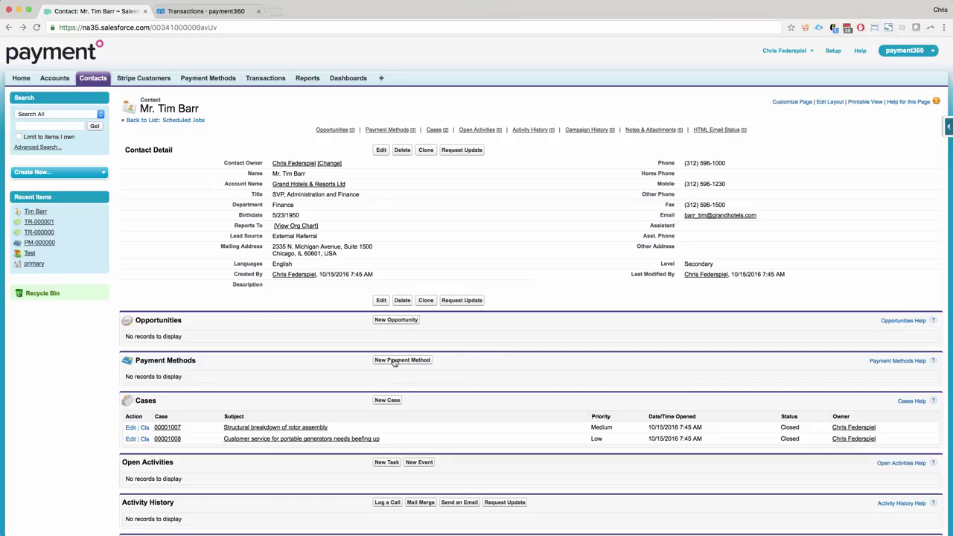
# Save a new payment method for holder 'test card' with test card ending 4242, expiry 02/17, and its CVV.
pyautogui.click(395, 360)
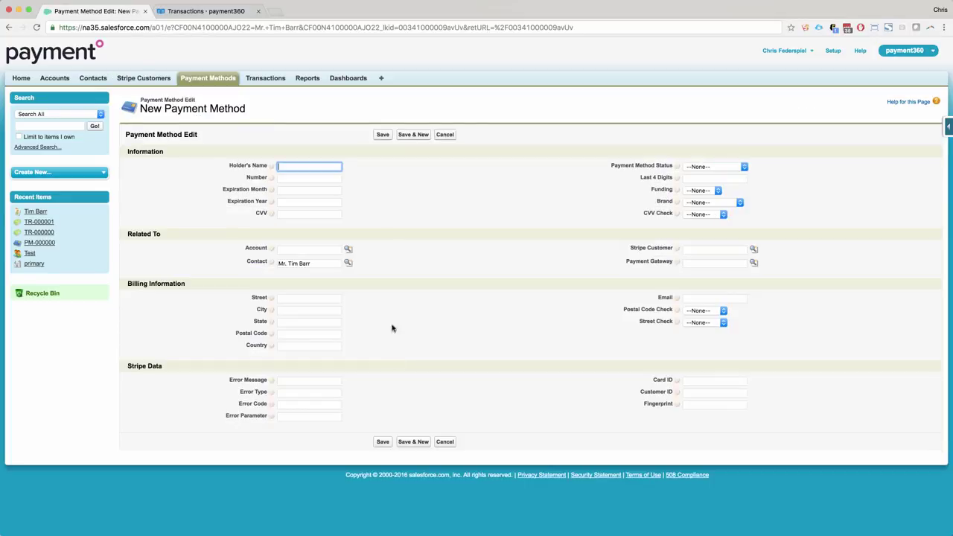
pyautogui.write('test card')
pyautogui.press('Tab')
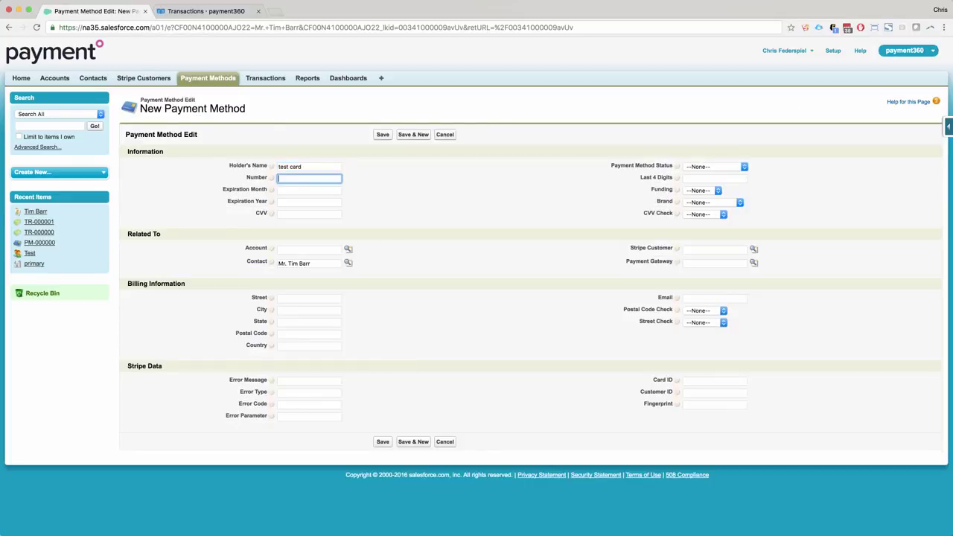
pyautogui.write('4242424242424242')
pyautogui.press('Tab')
pyautogui.write('02')
pyautogui.press('Tab')
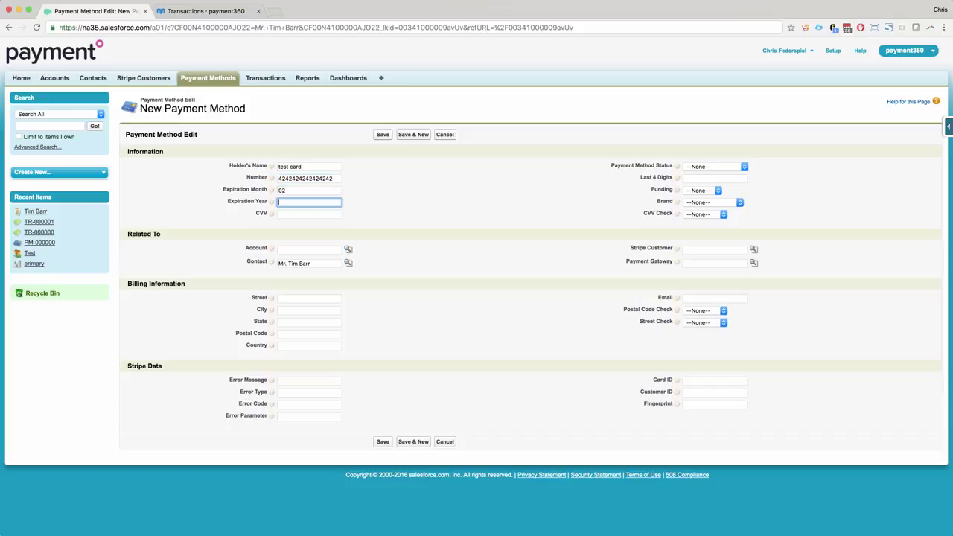
pyautogui.write('17')
pyautogui.press('Tab')
pyautogui.write('222')
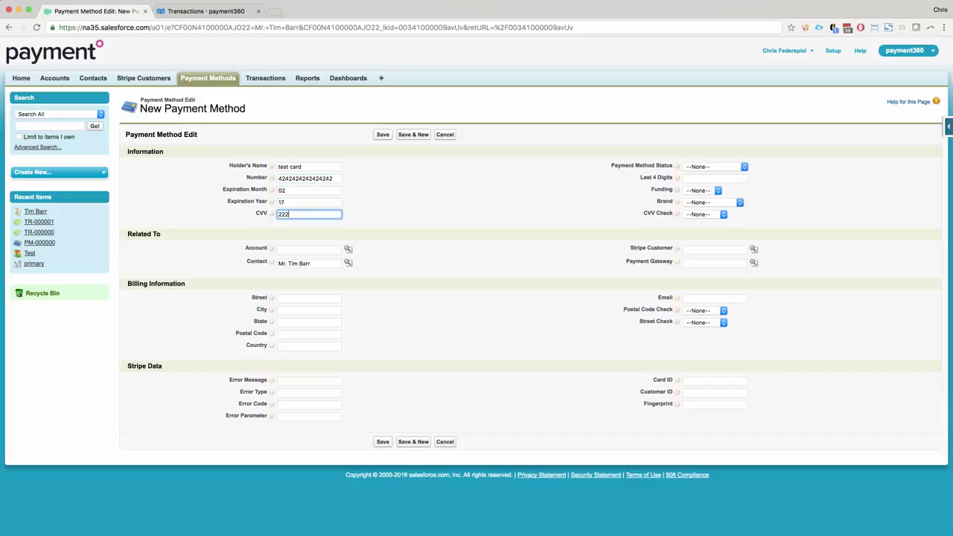
pyautogui.press('Return')
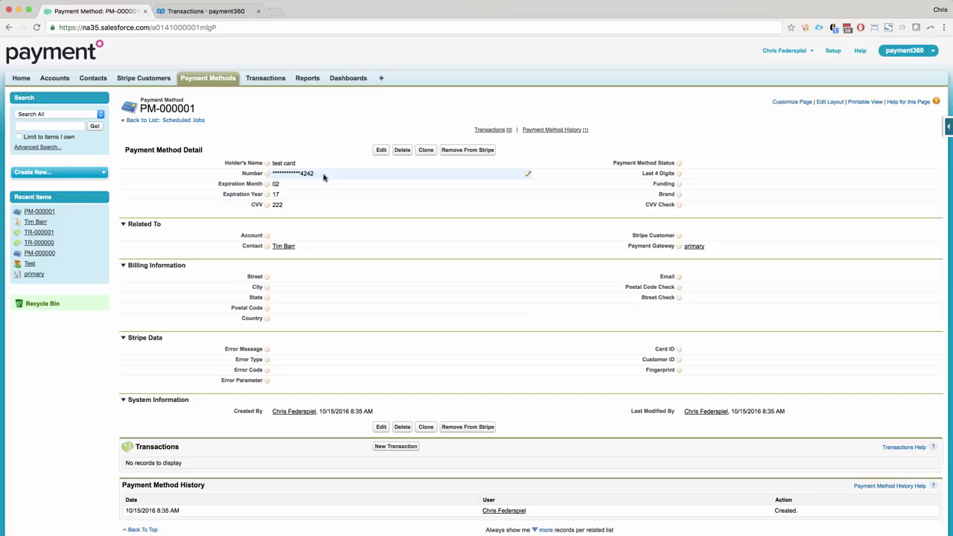
# Reload PM-000001 so Stripe's validation shows it as a valid Visa ending 4242.
pyautogui.press('super+r')
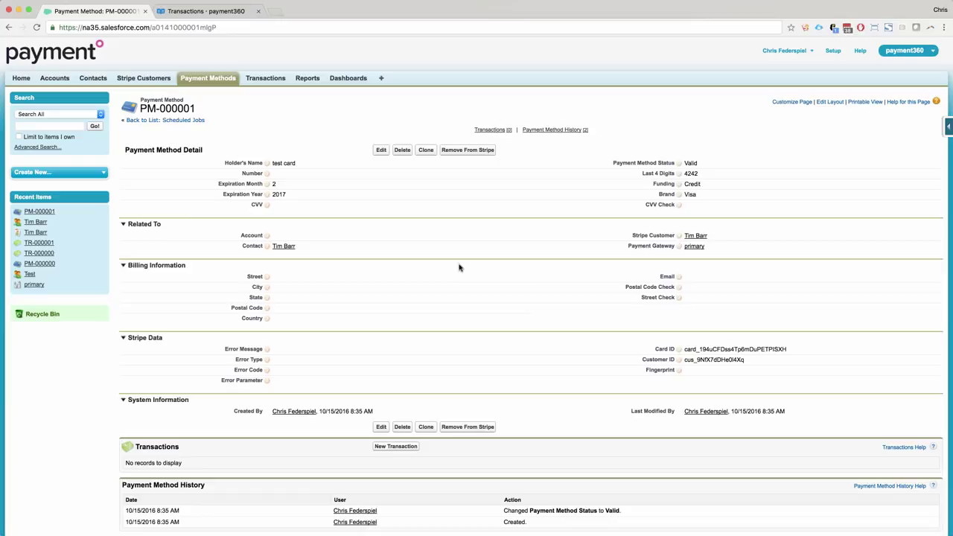
# Start a Stripe transaction on PM-000001 and save it with amount 20.
pyautogui.click(395, 447)
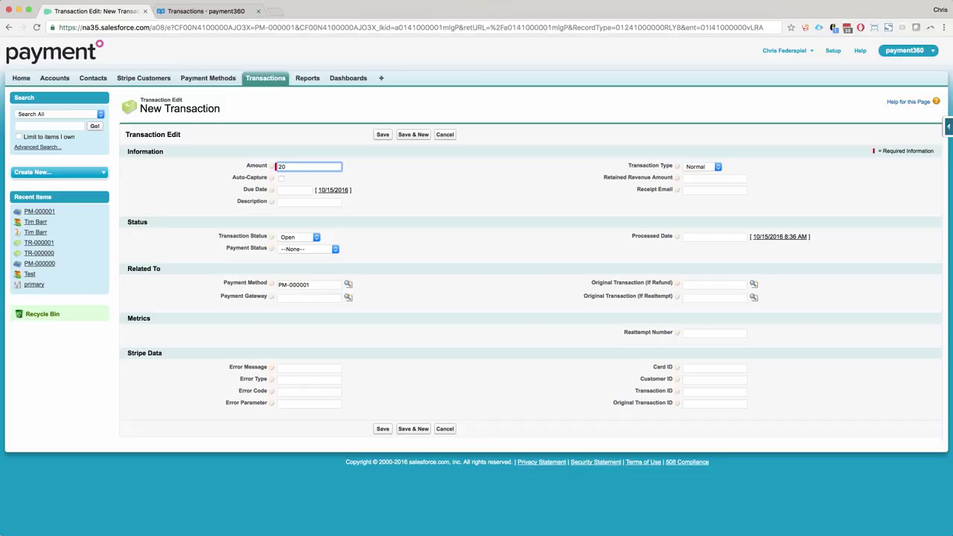
pyautogui.press('Return')
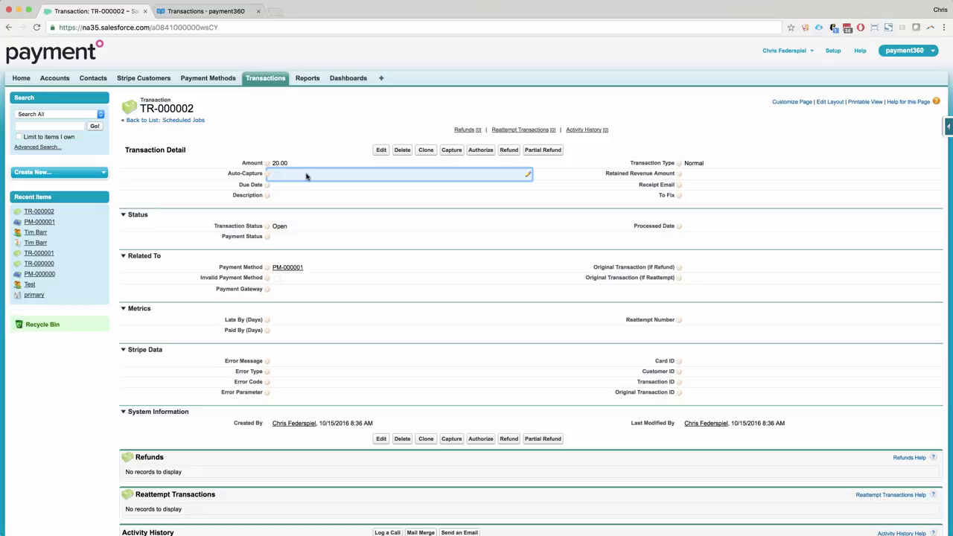
# Turn on Auto-Capture, set Due Date to October 16 and save, then keep Transaction Type as Normal.
pyautogui.doubleClick(306, 176)
pyautogui.click(296, 137)
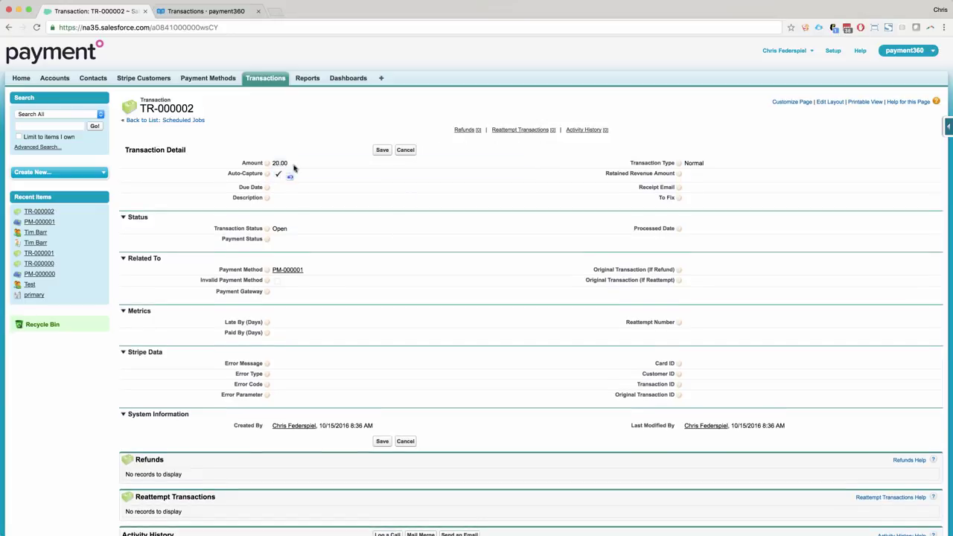
pyautogui.doubleClick(293, 189)
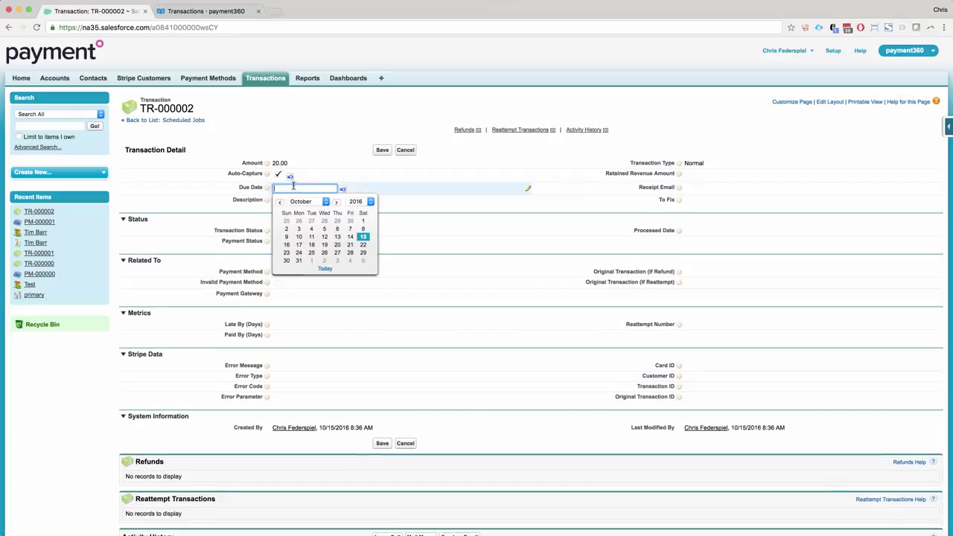
pyautogui.click(290, 247)
pyautogui.click(384, 151)
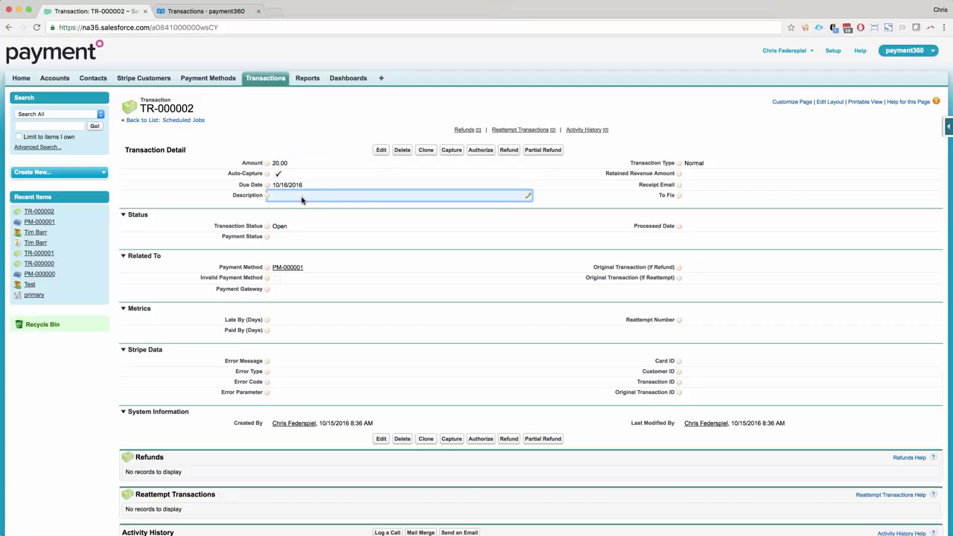
pyautogui.doubleClick(697, 163)
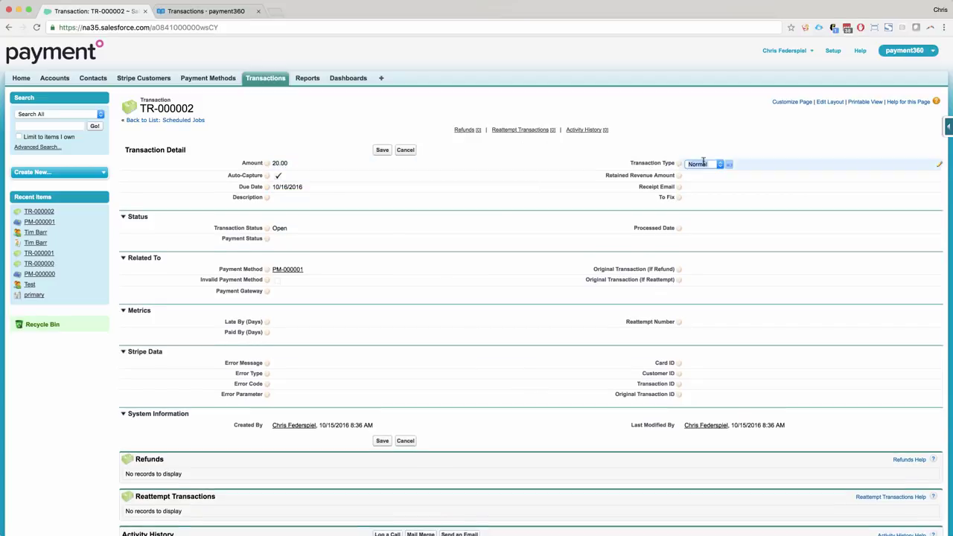
pyautogui.click(704, 164)
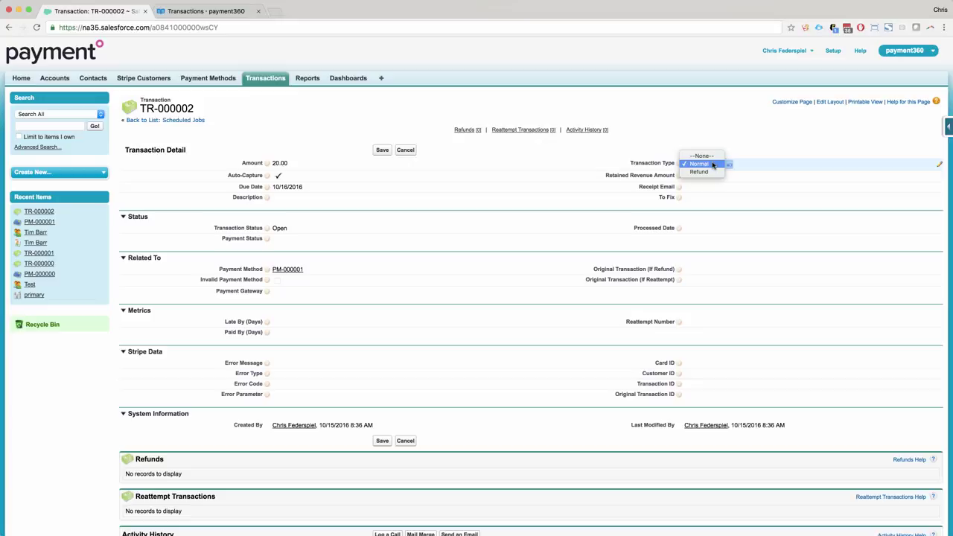
# Keep type Normal, inspect Retained Revenue Amount and Transaction Status, then switch to the Transactions documentation.
pyautogui.click(766, 130)
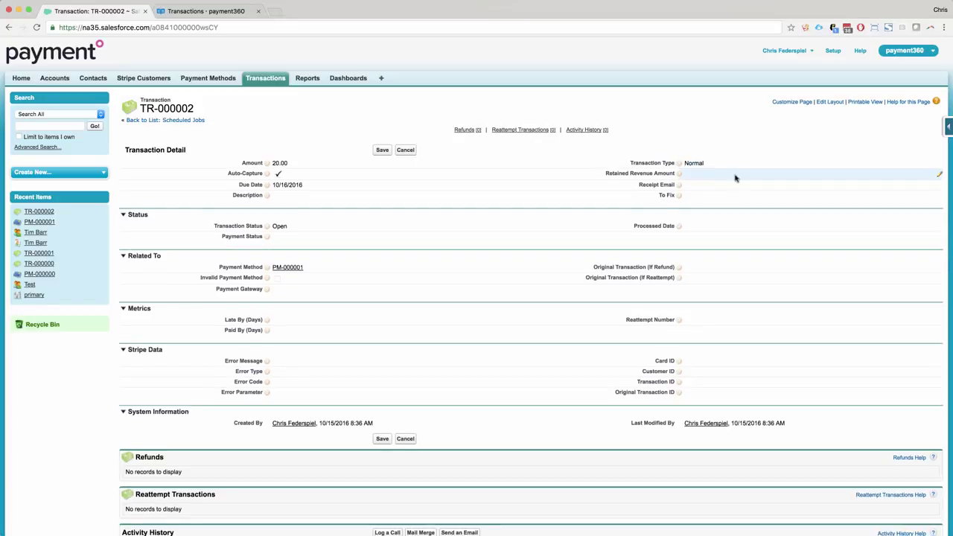
pyautogui.doubleClick(707, 175)
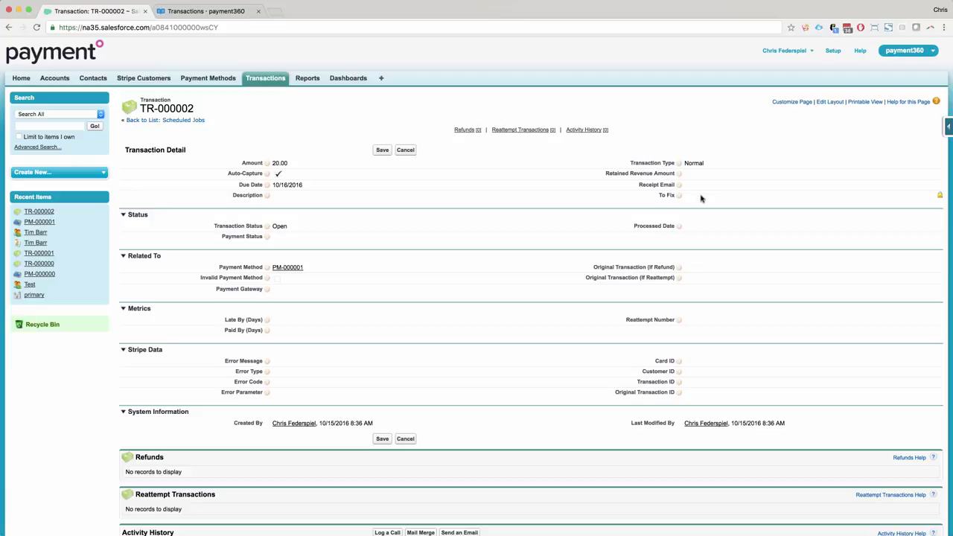
pyautogui.click(291, 227)
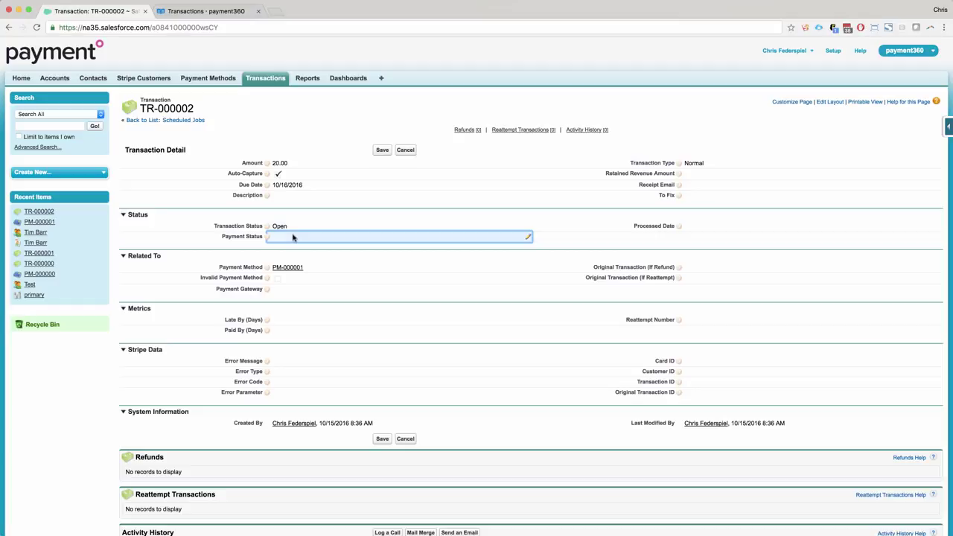
pyautogui.click(208, 11)
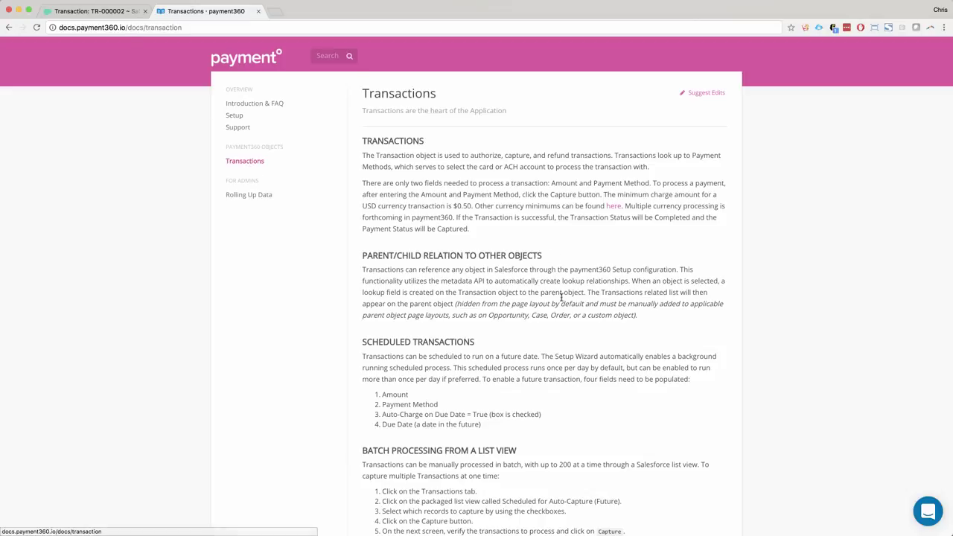
# Read the Refund and Partial Refund section and its payment flow diagram, then reset the page zoom.
pyautogui.scroll(-15, 561, 297)
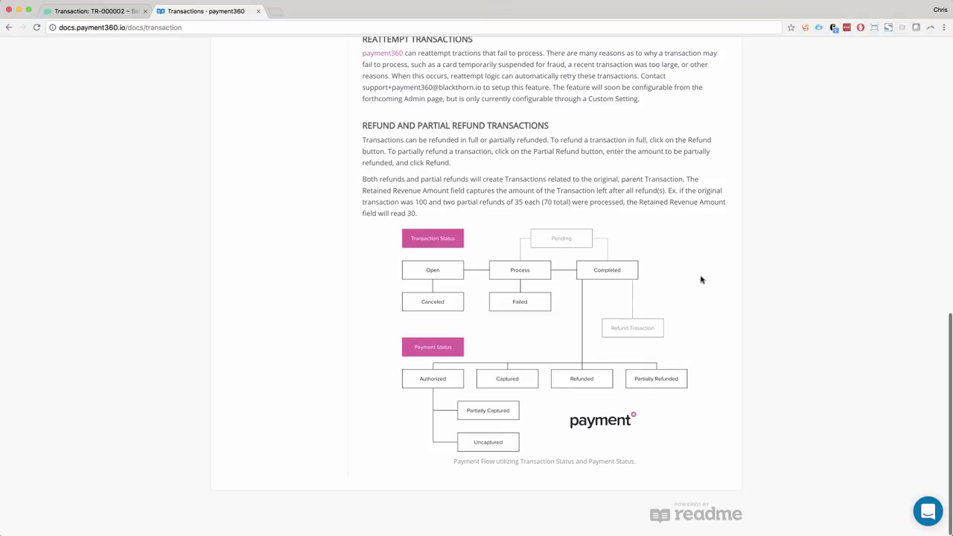
pyautogui.keyDown('ctrl'); pyautogui.scroll(5, 603, 313); pyautogui.keyUp('ctrl')
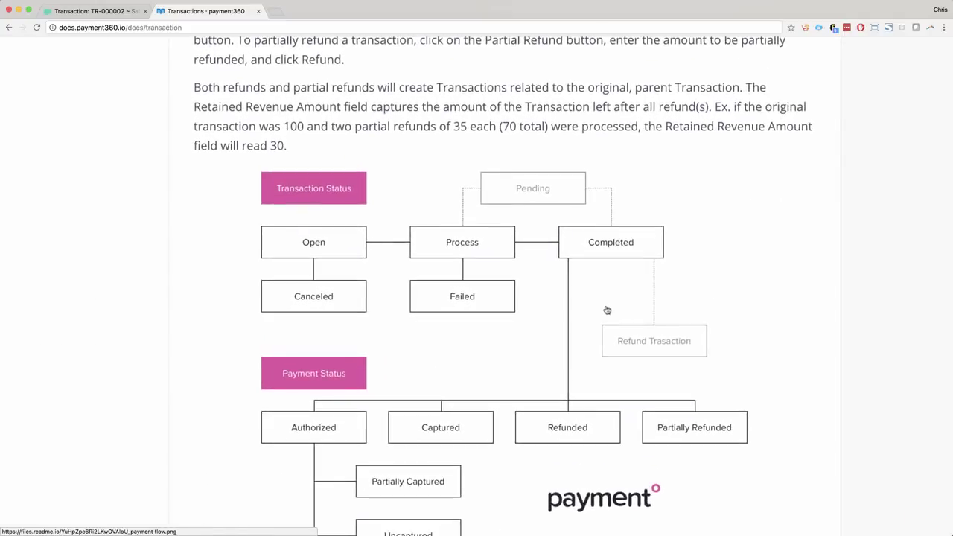
pyautogui.scroll(-3, 717, 248)
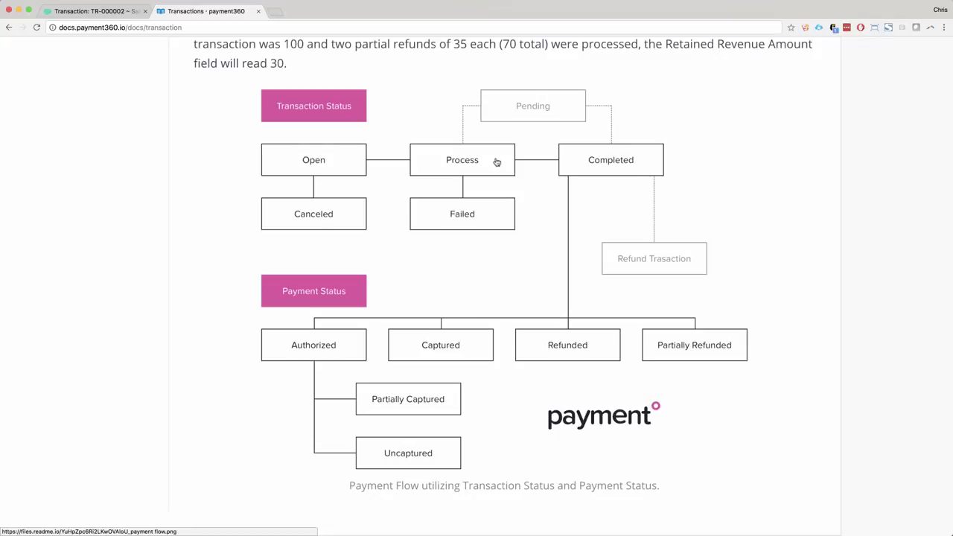
pyautogui.press('super+0')
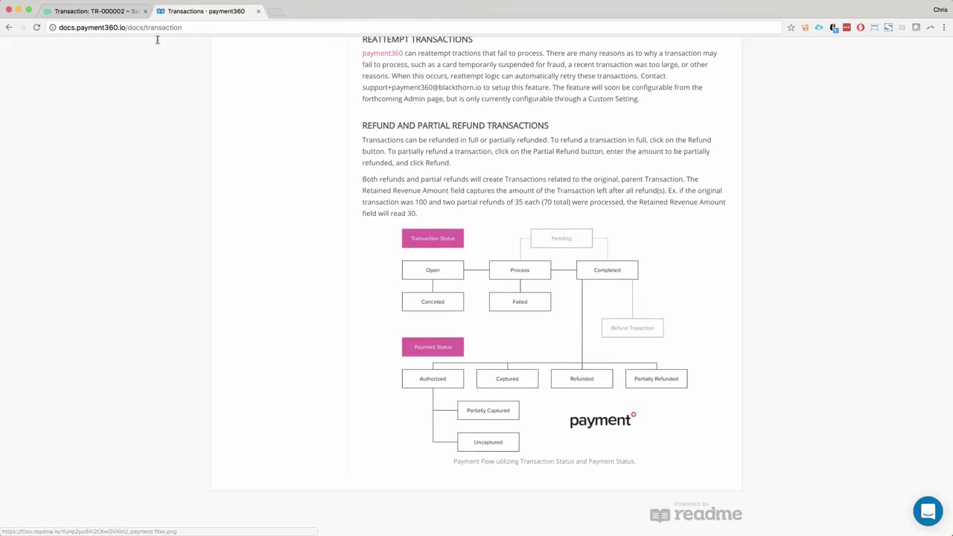
# Return to the TR-000002 record and inline-edit its blank Payment Gateway field.
pyautogui.click(121, 15)
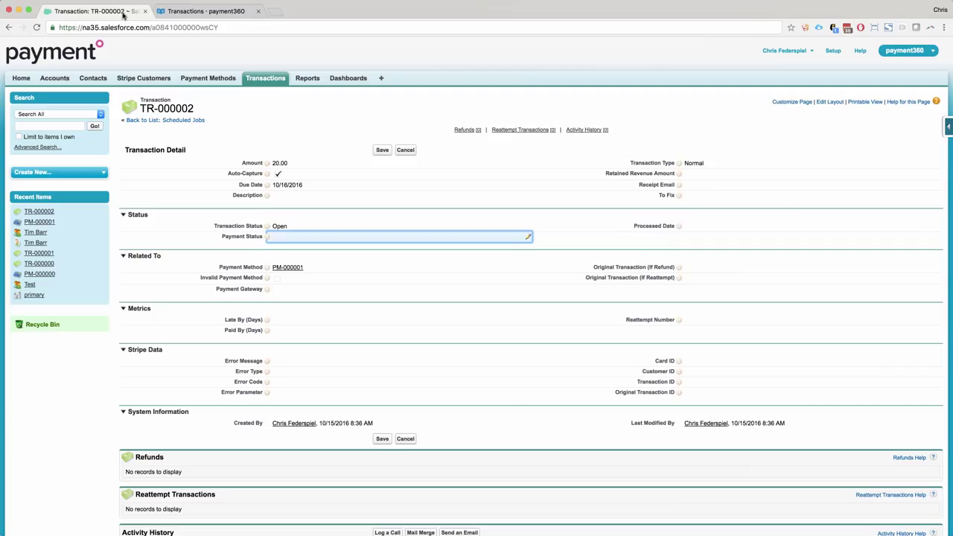
pyautogui.doubleClick(296, 290)
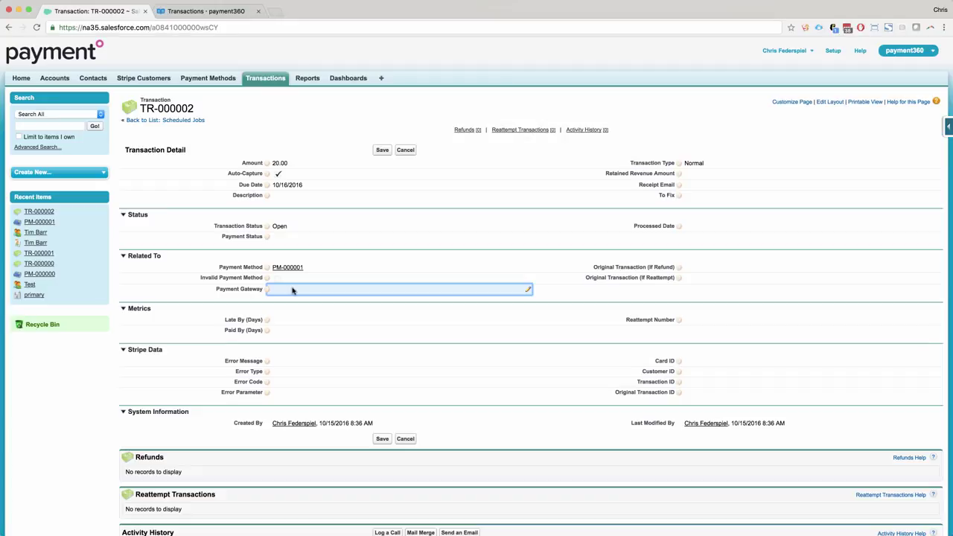
# Open the Original Transaction (If Refund) field, leaving Payment Gateway blank and unsaved.
pyautogui.doubleClick(709, 272)
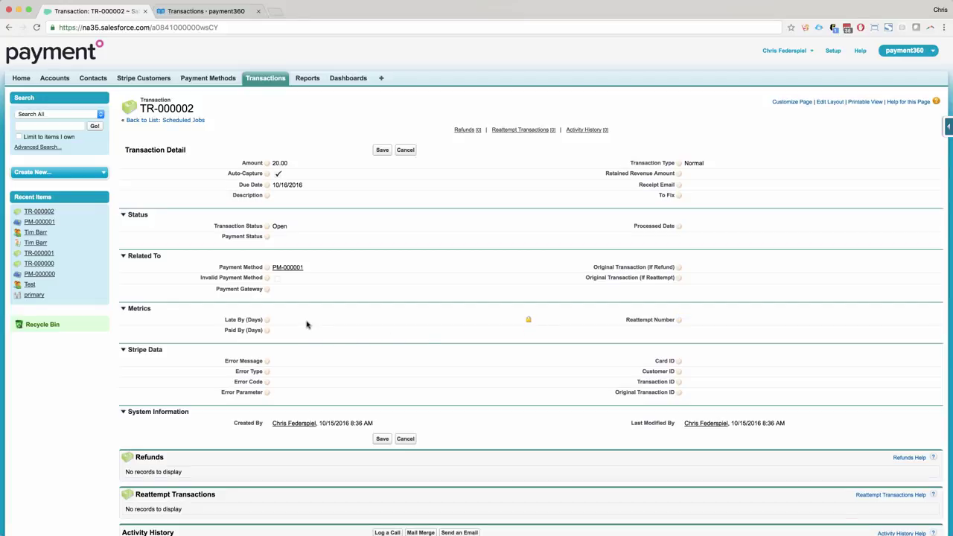
# Change TR-000002's Due Date to 10/12/2016 and save, checking the Late By and Paid By (Days) fields.
pyautogui.moveTo(226, 319); pyautogui.dragTo(296, 321)
pyautogui.doubleClick(299, 185)
pyautogui.click(323, 234)
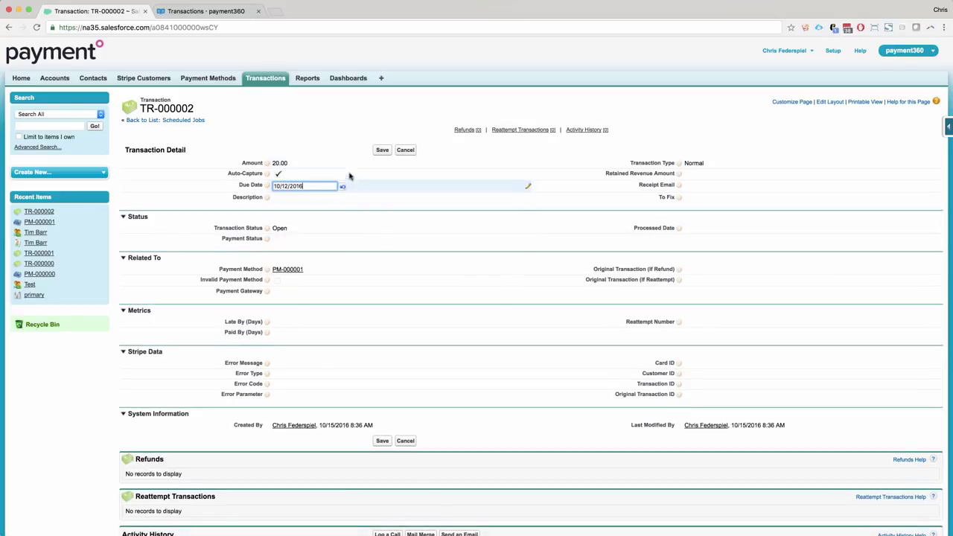
pyautogui.click(382, 151)
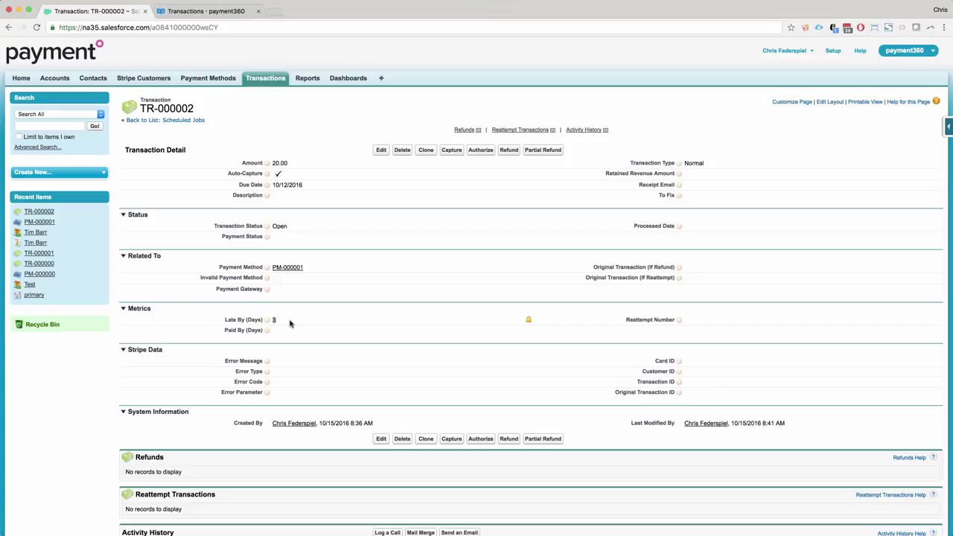
pyautogui.moveTo(279, 332); pyautogui.dragTo(227, 332)
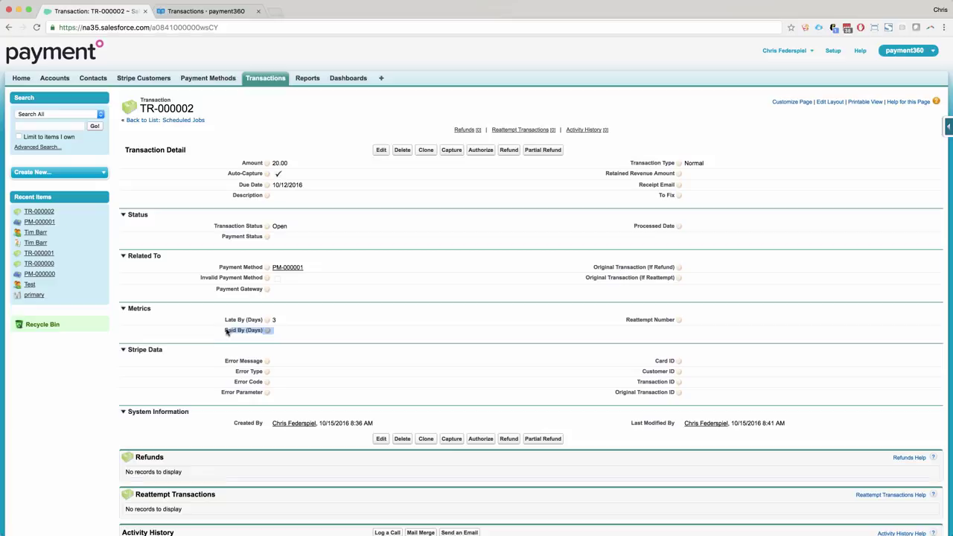
# Reopen the Due Date field and dismiss its edit box without changes.
pyautogui.doubleClick(308, 190)
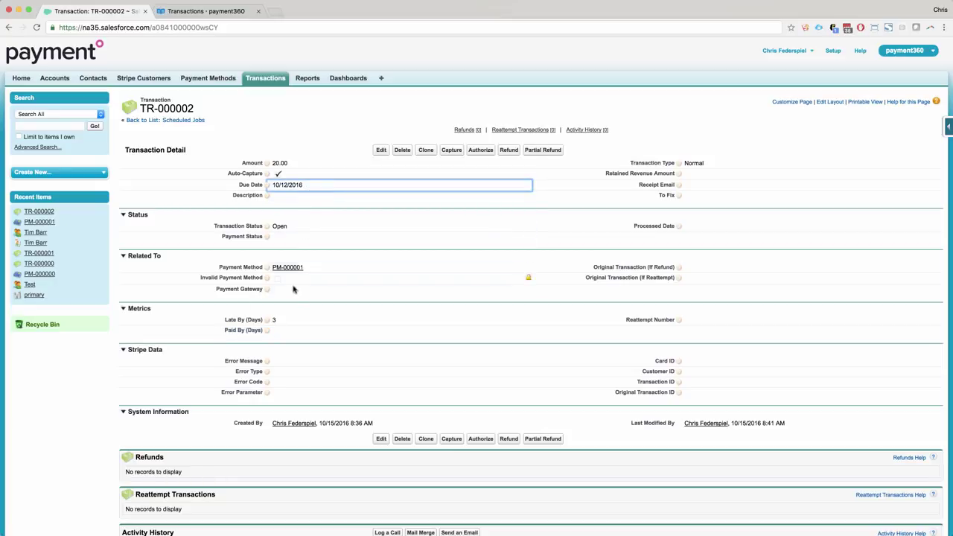
pyautogui.click(294, 332)
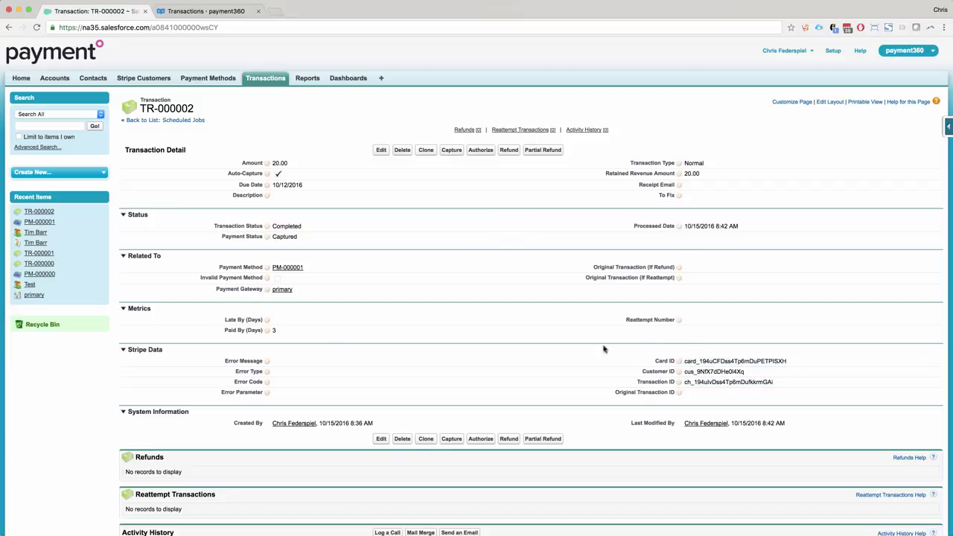
pyautogui.moveTo(300, 333); pyautogui.dragTo(222, 333)
pyautogui.click(711, 229)
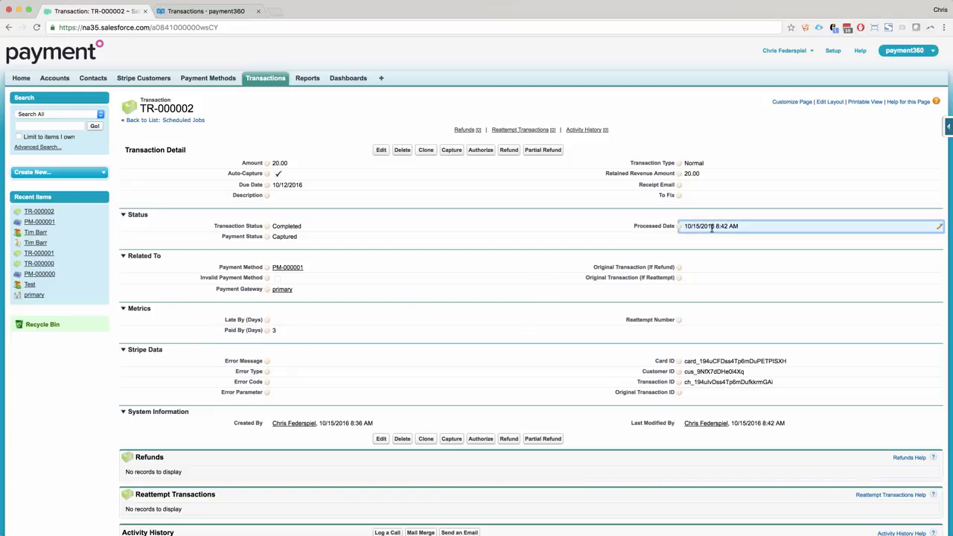
# Issue a 9.25 partial refund on transaction TR-000002.
pyautogui.click(542, 151)
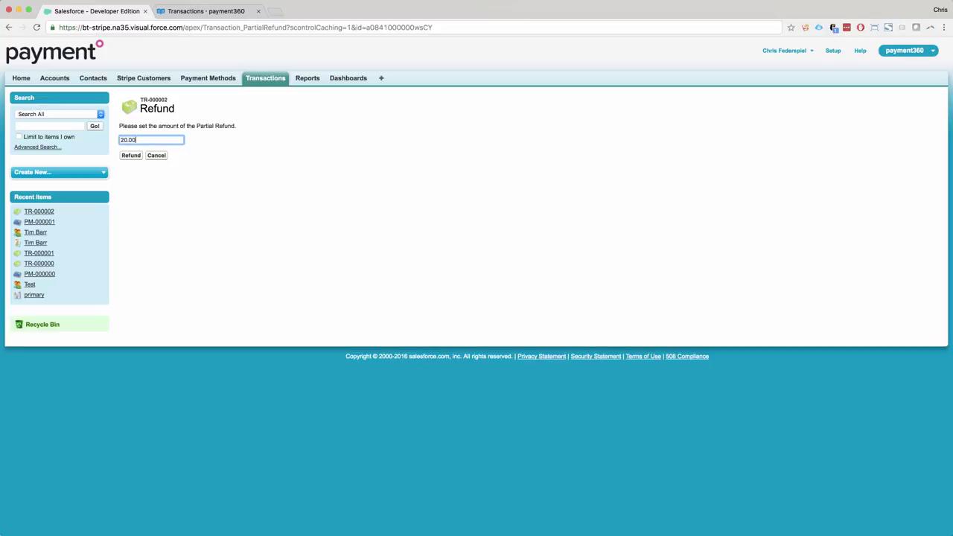
pyautogui.write('9.25')
pyautogui.click(132, 156)
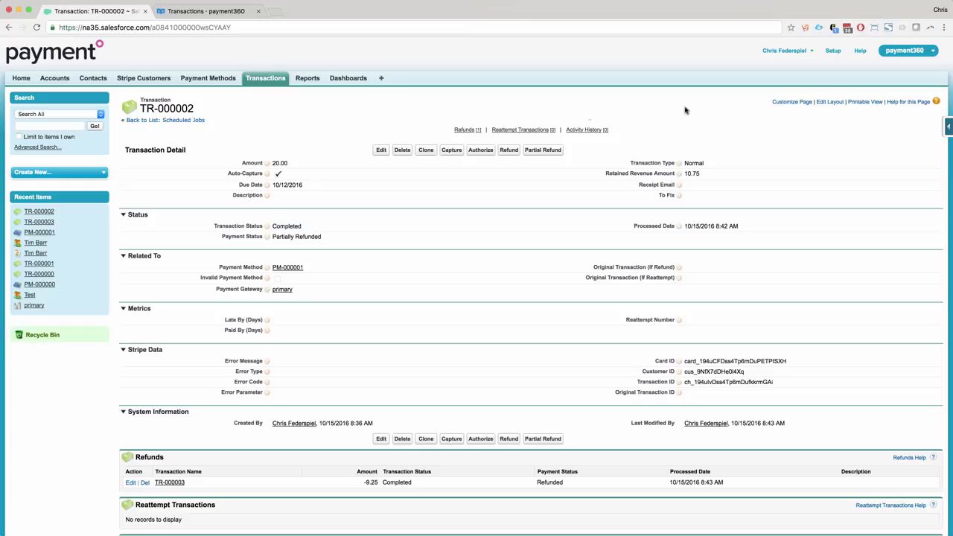
# Check the 10.75 Retained Revenue Amount and the 20.00 original Amount, leaving both unchanged.
pyautogui.doubleClick(719, 176)
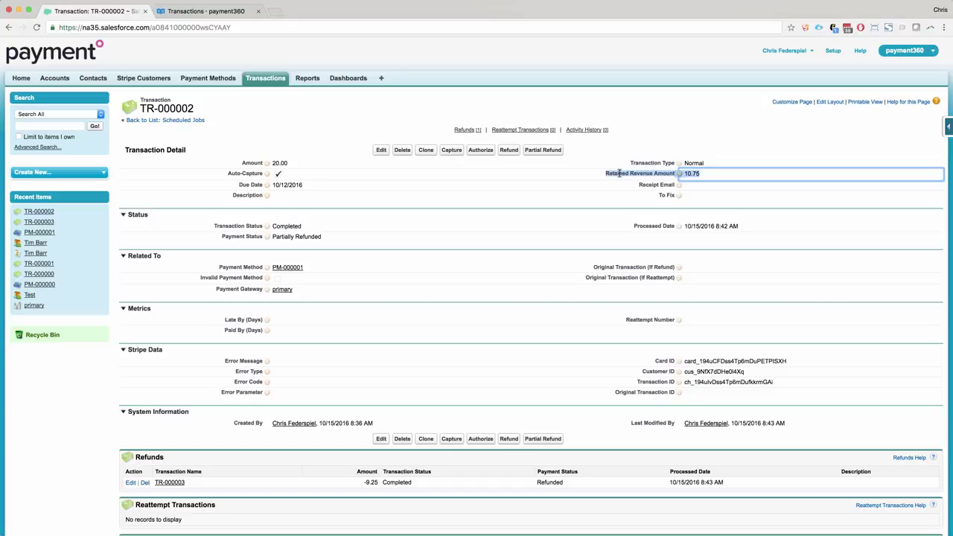
pyautogui.doubleClick(296, 164)
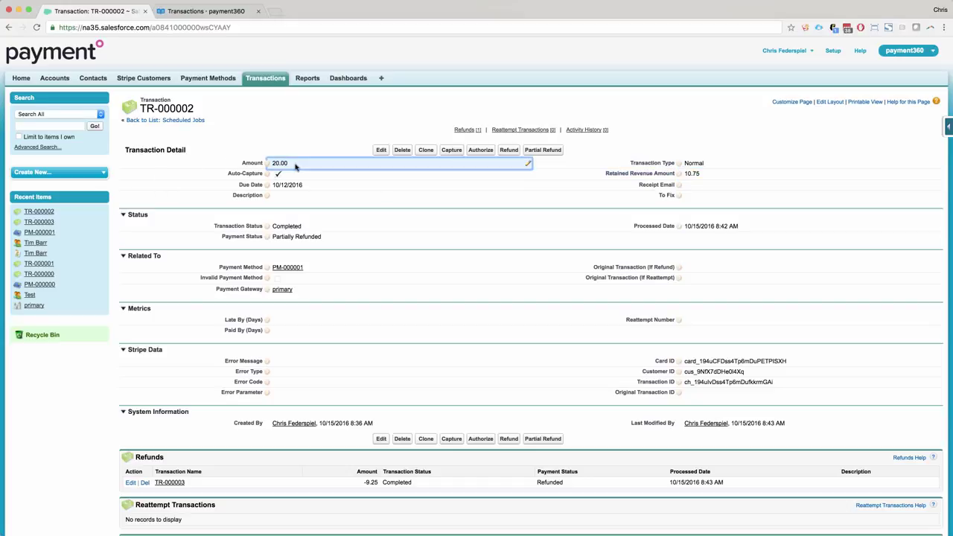
pyautogui.click(376, 483)
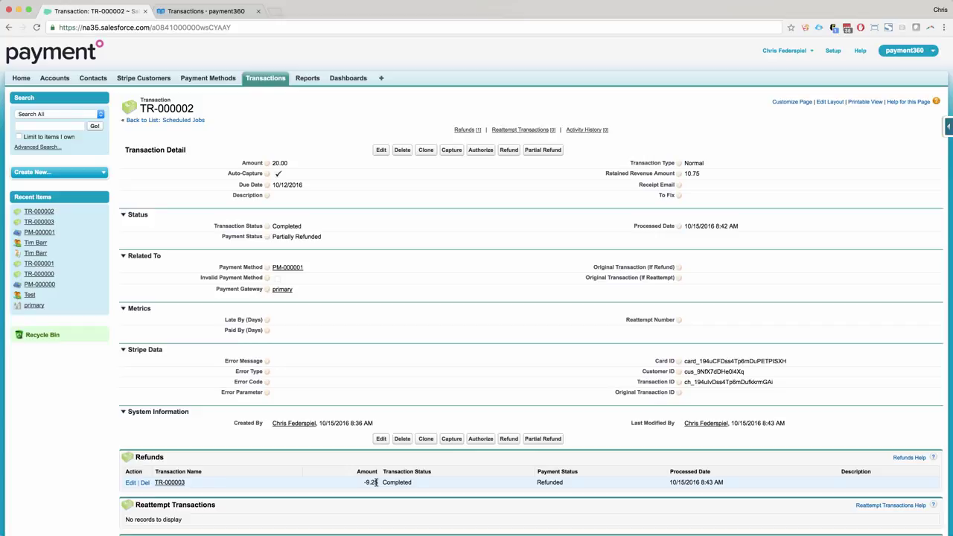